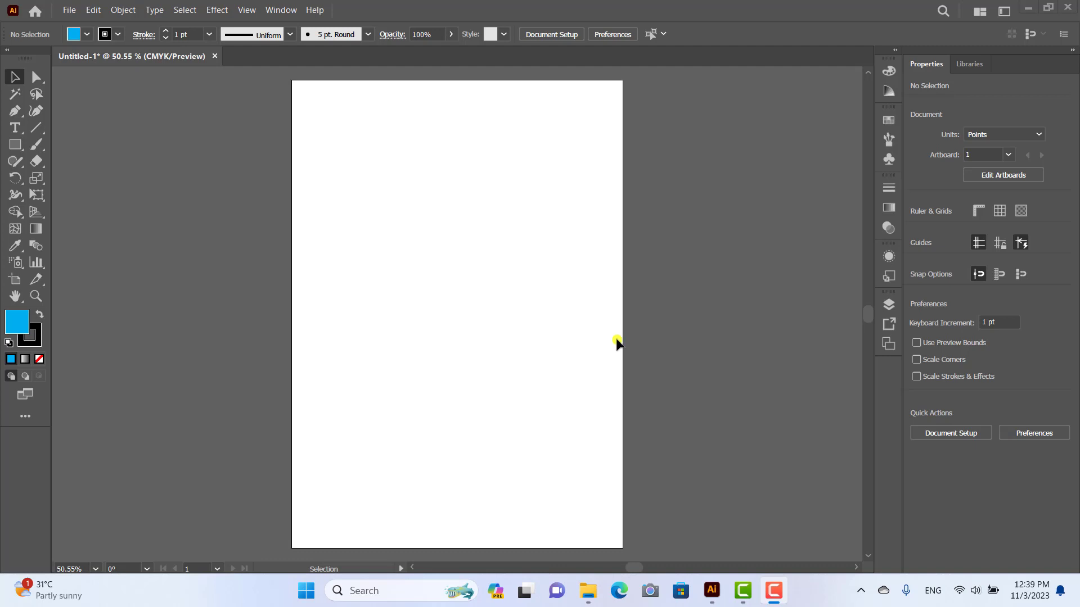
# Select the Rectangle tool to get ready to draw squares on the blank artboard.
pyautogui.click(15, 145)
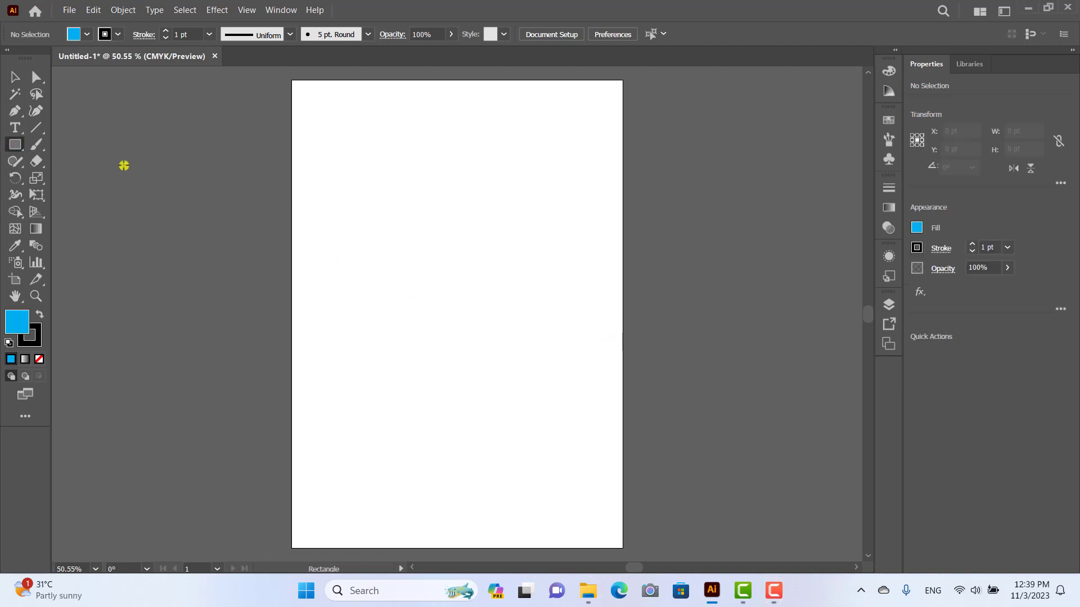
# Draw a blue square and duplicate it into a row of four squares.
pyautogui.moveTo(350, 163); pyautogui.dragTo(405, 217)
pyautogui.click(15, 77)
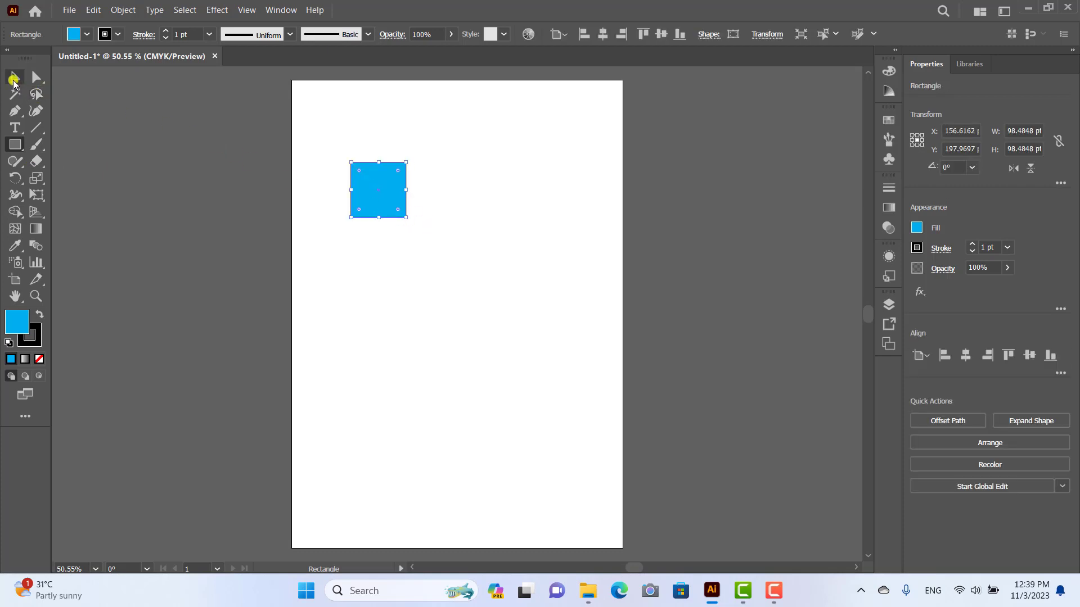
pyautogui.click(386, 153)
pyautogui.click(393, 200)
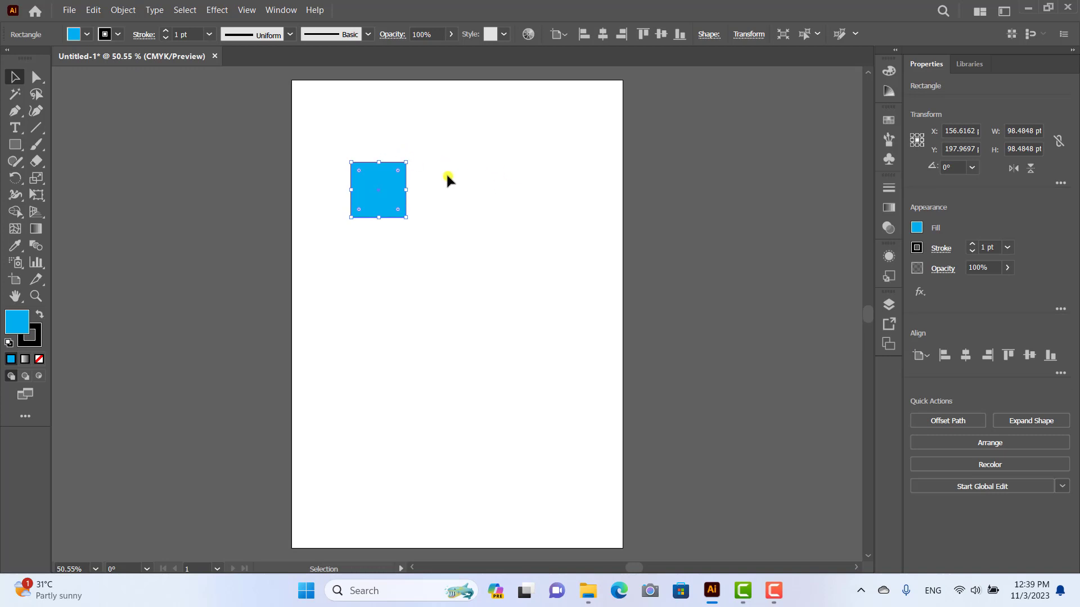
pyautogui.click(399, 186)
pyautogui.moveTo(399, 187); pyautogui.dragTo(450, 185)
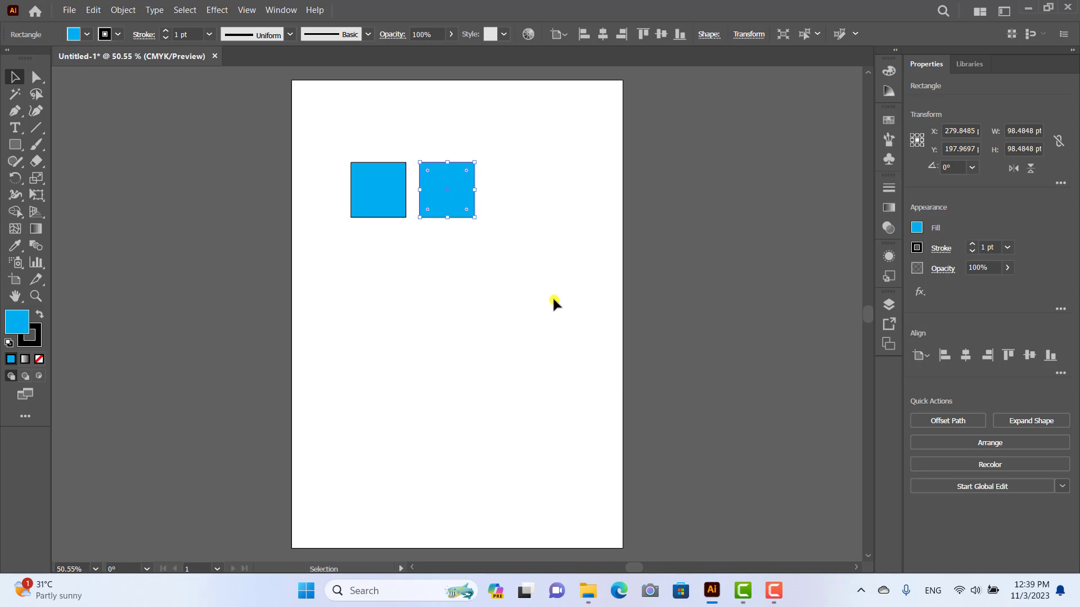
pyautogui.hotkey('ctrl', 'd')
pyautogui.hotkey('ctrl', 'd')
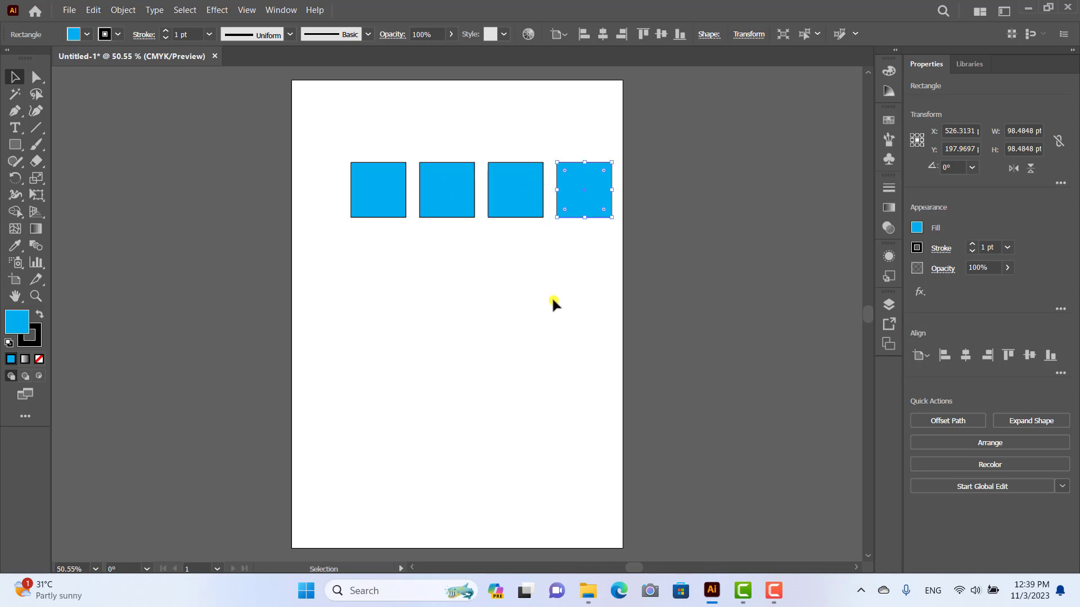
# Copy the row down three times to complete the 4x4 grid, then deselect.
pyautogui.moveTo(368, 137); pyautogui.dragTo(633, 243)
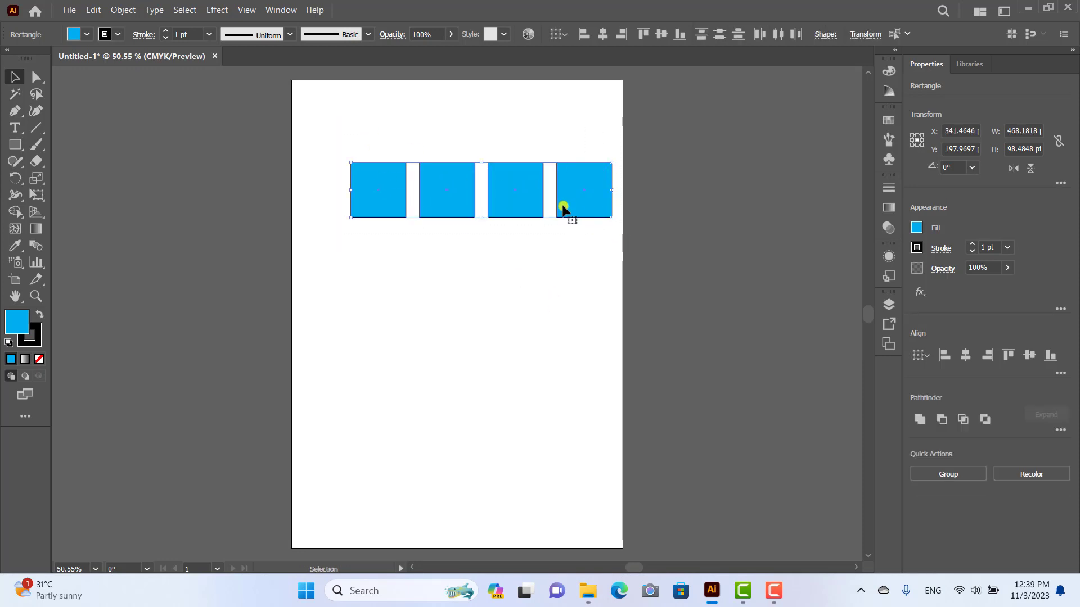
pyautogui.moveTo(566, 206); pyautogui.dragTo(551, 197)
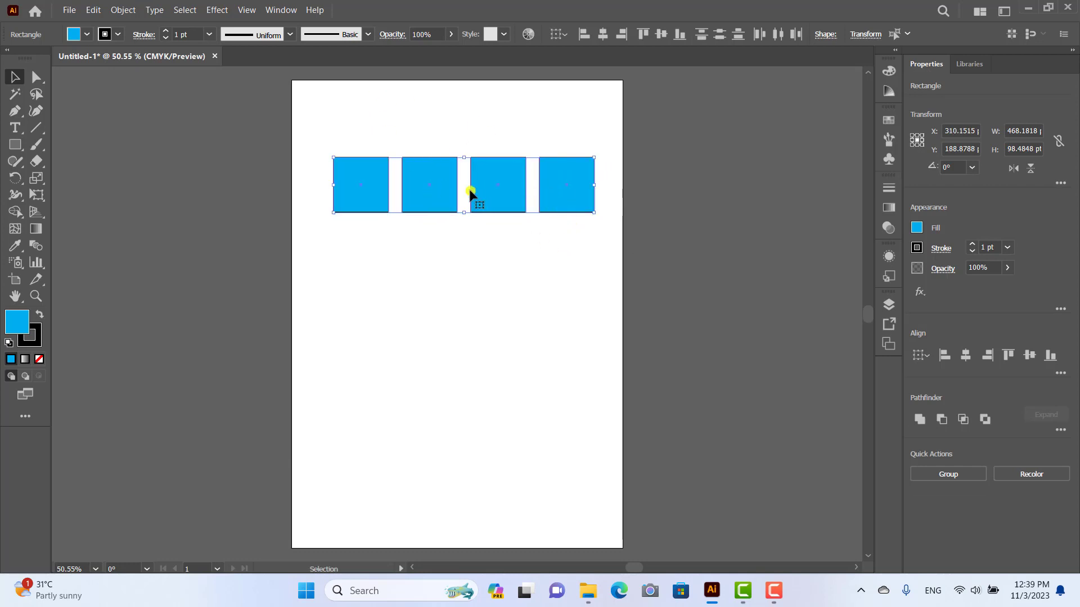
pyautogui.moveTo(355, 190); pyautogui.dragTo(356, 267)
pyautogui.hotkey('ctrl', 'd')
pyautogui.hotkey('ctrl', 'd')
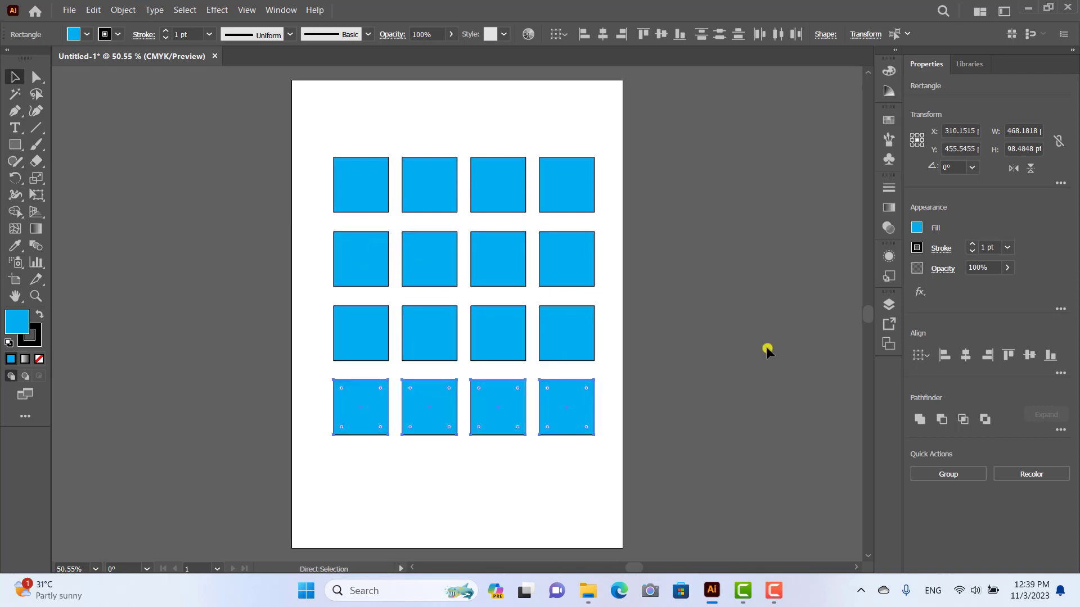
pyautogui.click(775, 248)
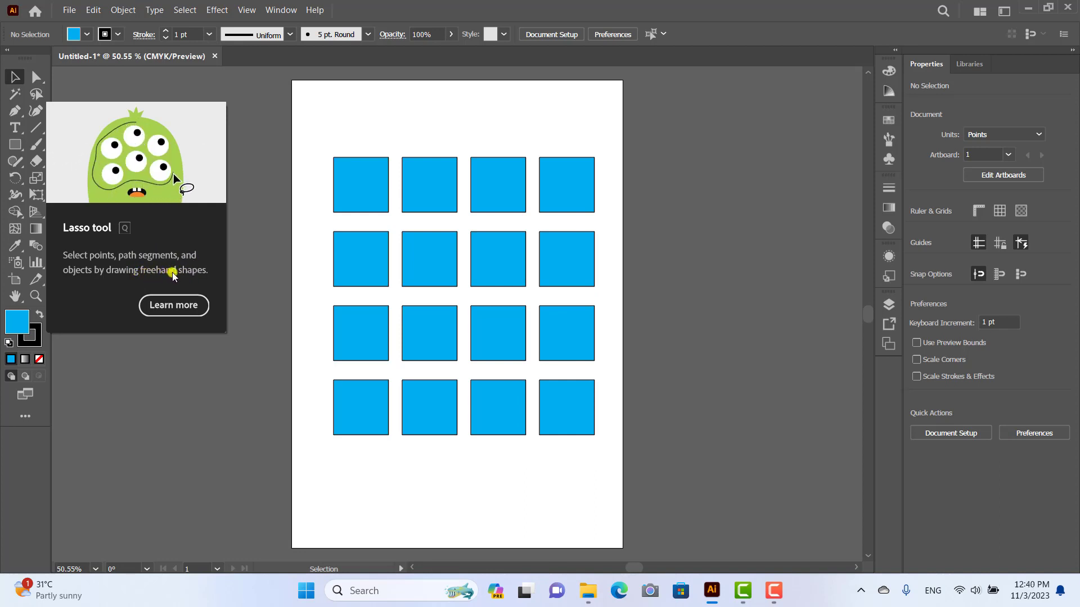
# Lasso the four first-column squares and fill them red.
pyautogui.click(48, 101)
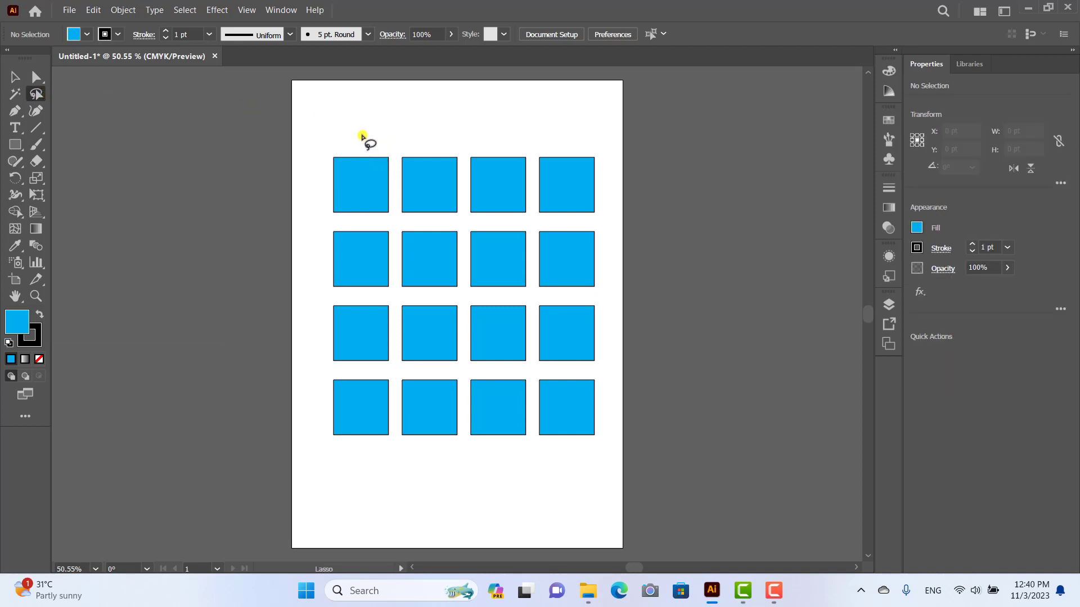
pyautogui.moveTo(362, 136); pyautogui.dragTo(358, 463)
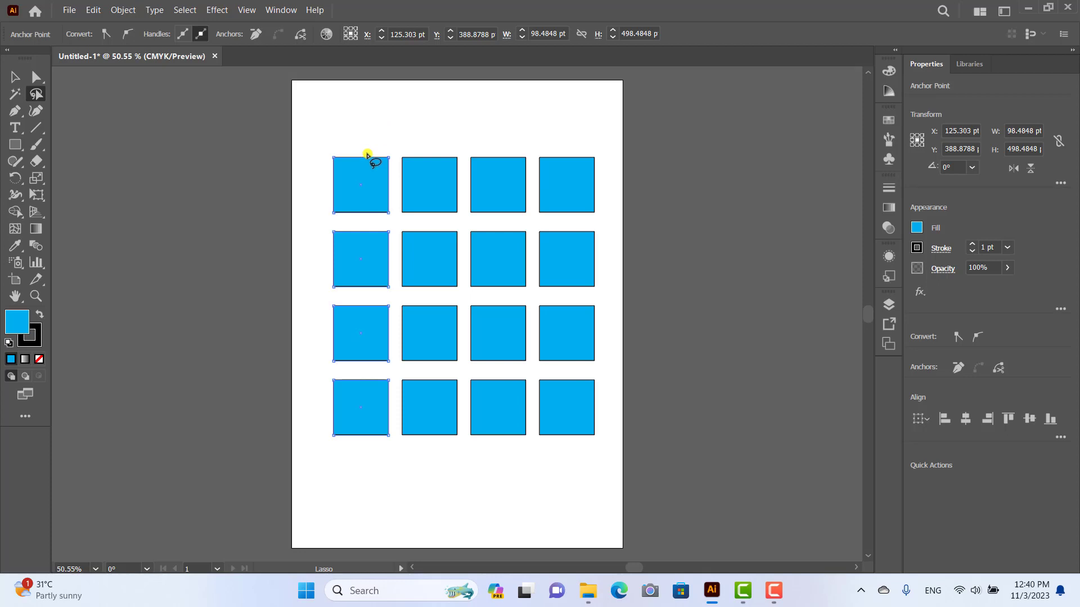
pyautogui.click(917, 227)
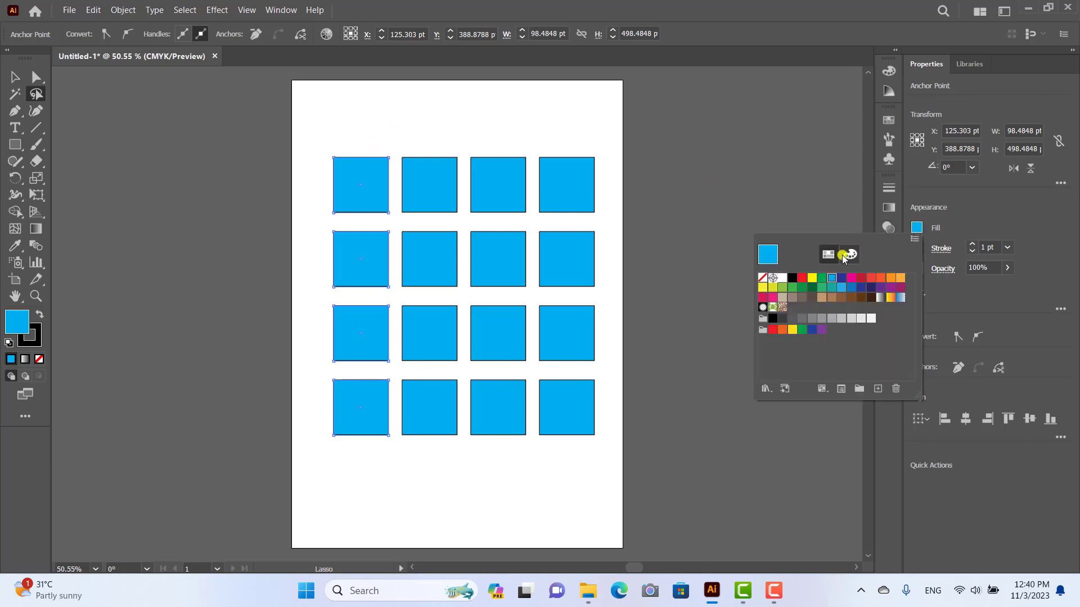
pyautogui.click(802, 279)
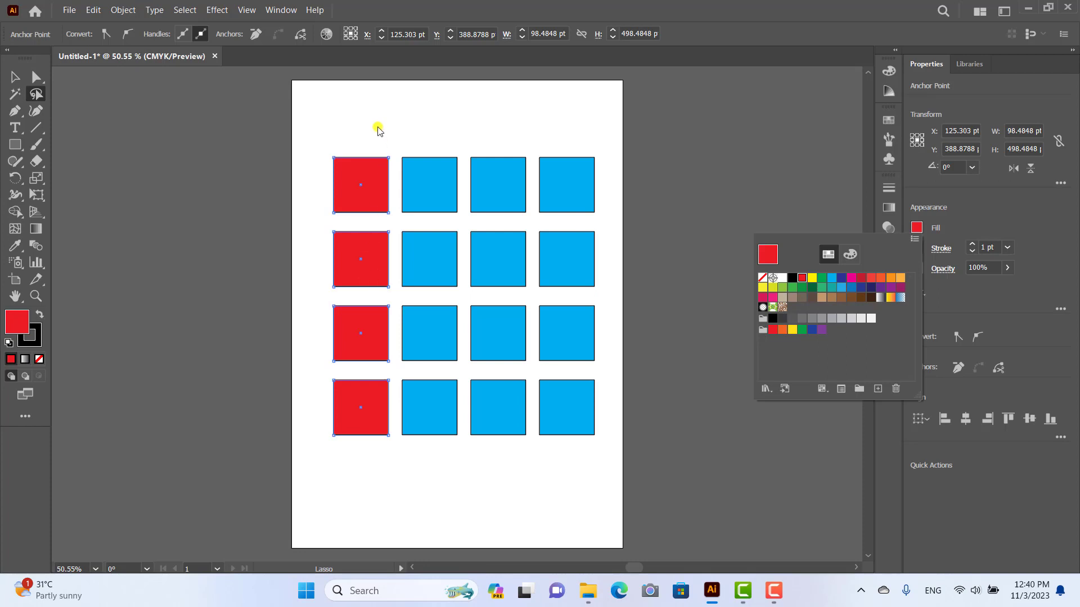
pyautogui.click(380, 127)
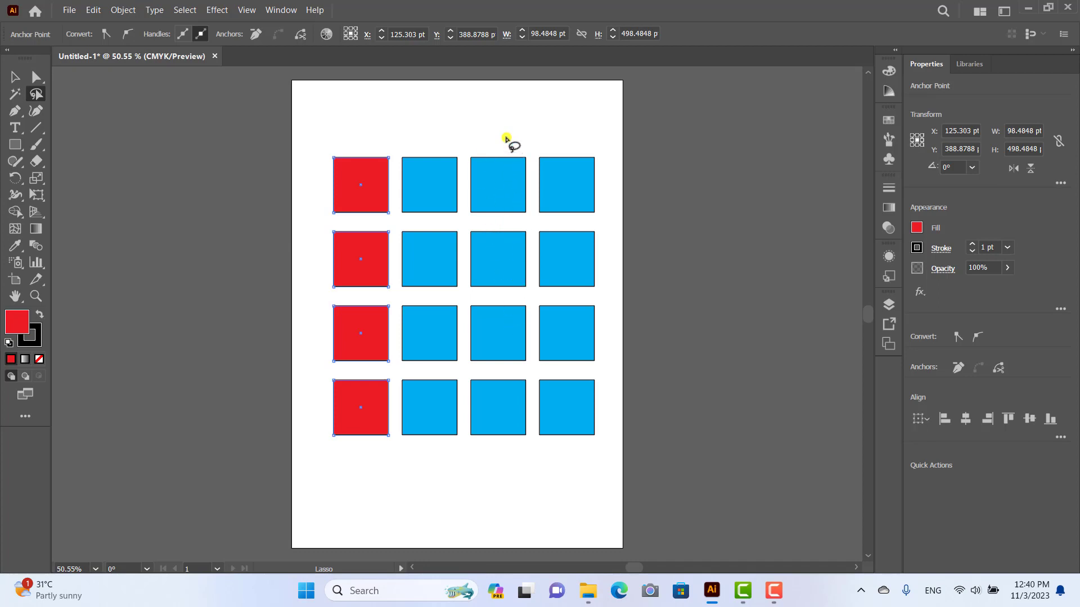
# Lasso the four third-column squares, fill them magenta, and deselect them.
pyautogui.moveTo(506, 139)
pyautogui.mouseDown()
pyautogui.moveTo(511, 318)
pyautogui.moveTo(499, 432)
pyautogui.mouseUp()
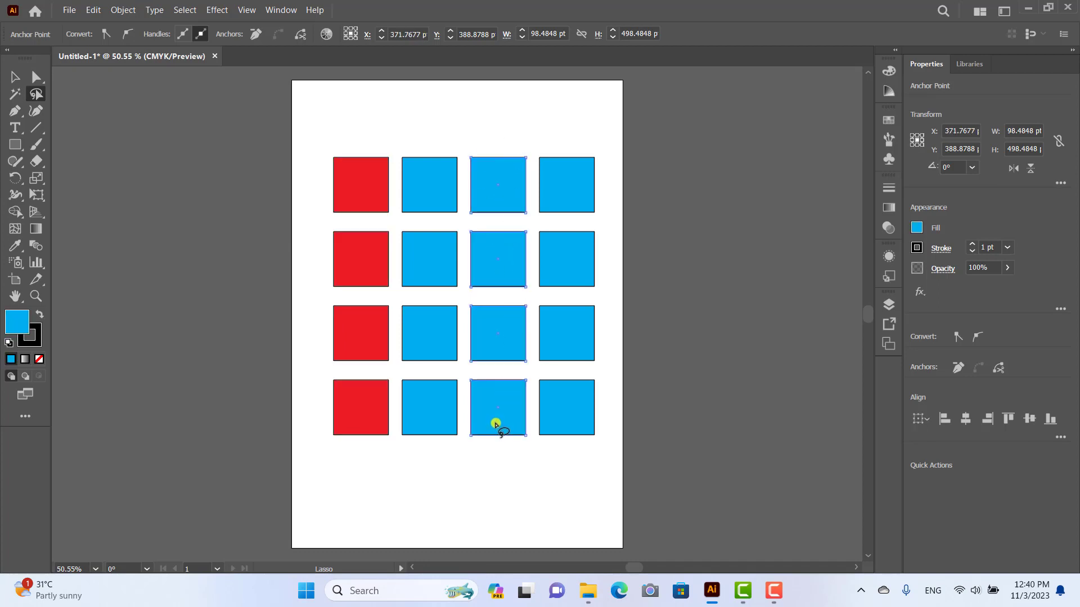
pyautogui.click(916, 227)
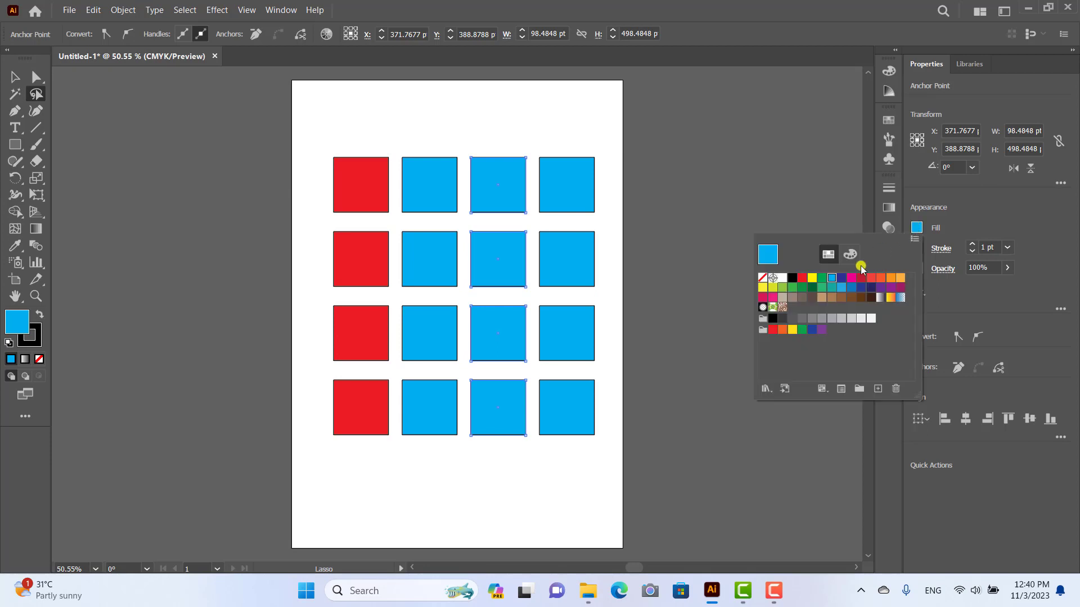
pyautogui.click(850, 278)
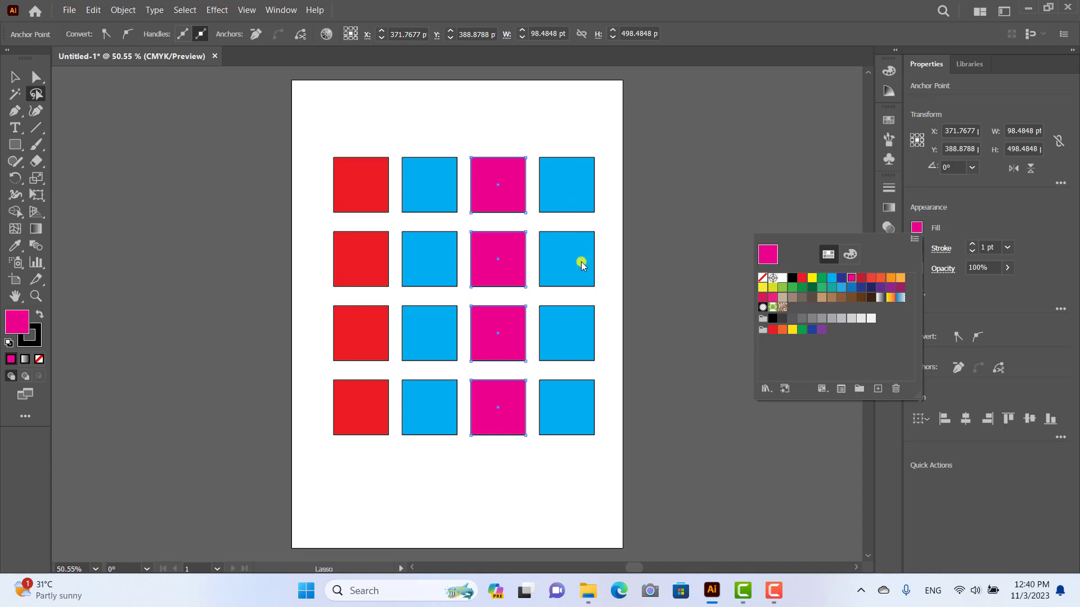
pyautogui.click(600, 154)
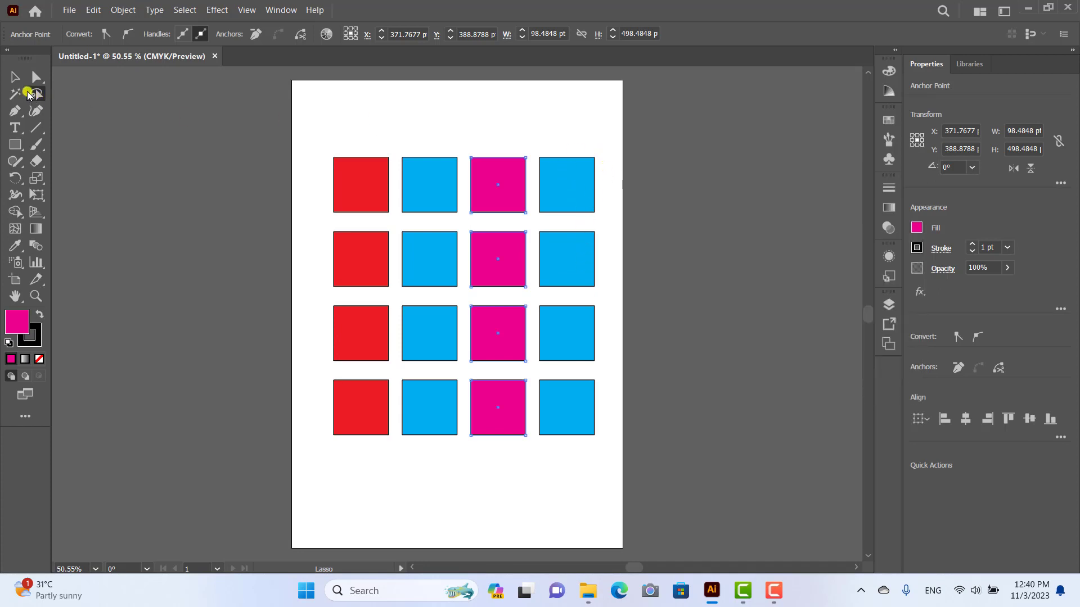
pyautogui.click(14, 77)
pyautogui.click(55, 107)
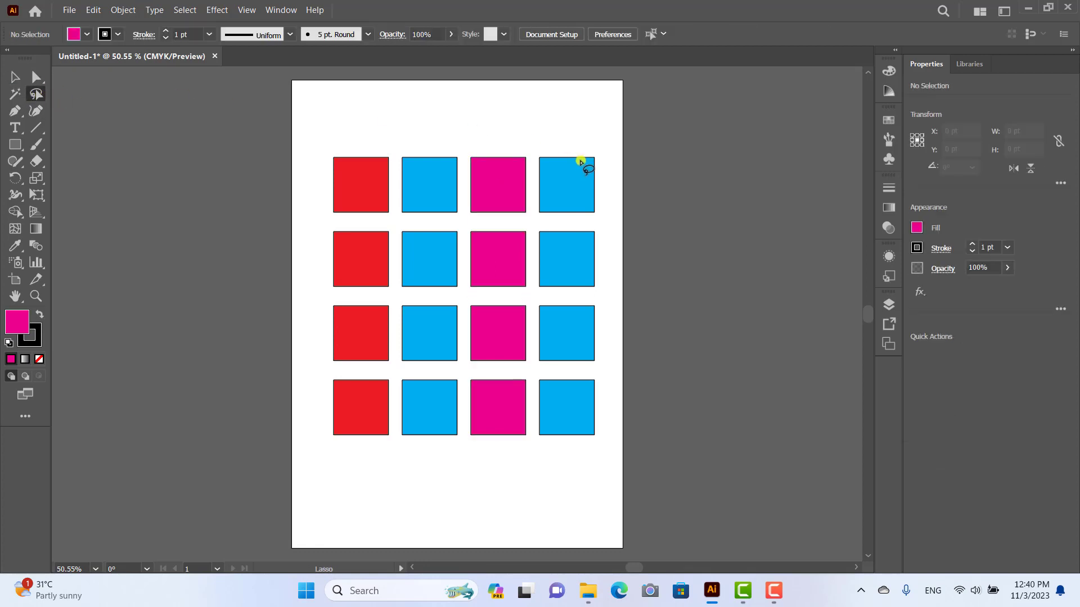
# Lasso the top two right-column squares and fill them yellow.
pyautogui.moveTo(574, 142)
pyautogui.mouseDown()
pyautogui.moveTo(600, 266)
pyautogui.moveTo(531, 231)
pyautogui.mouseUp()
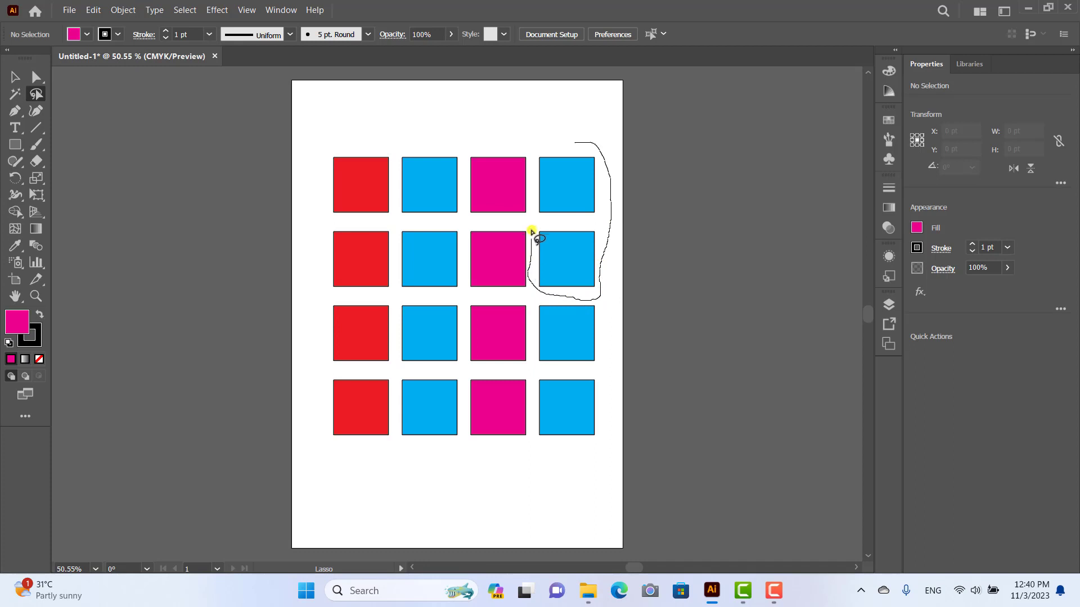
pyautogui.moveTo(531, 231)
pyautogui.mouseDown()
pyautogui.moveTo(590, 135)
pyautogui.moveTo(595, 145)
pyautogui.mouseUp()
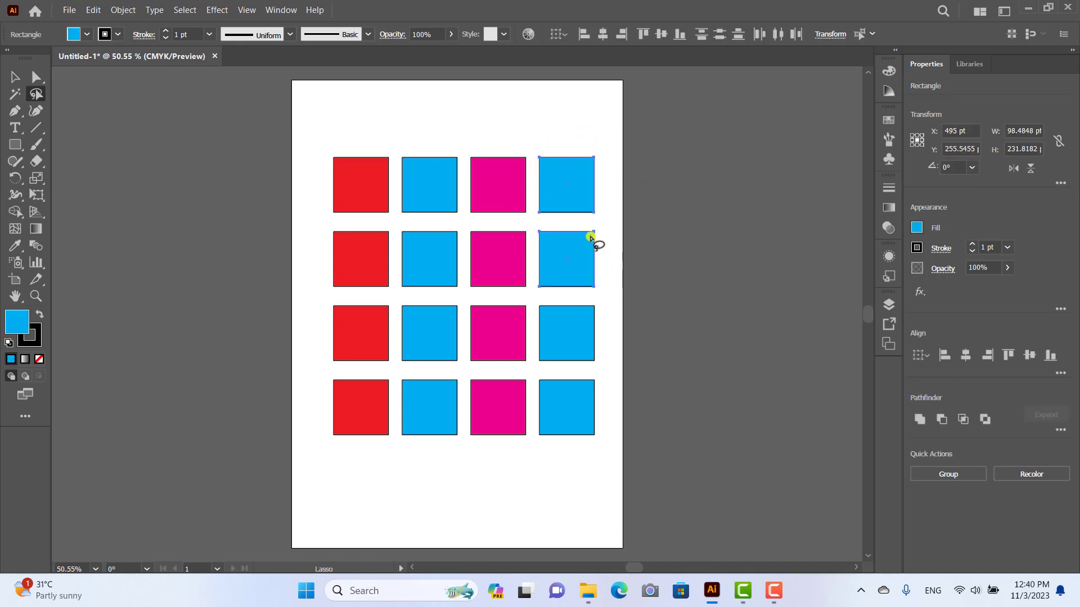
pyautogui.click(917, 229)
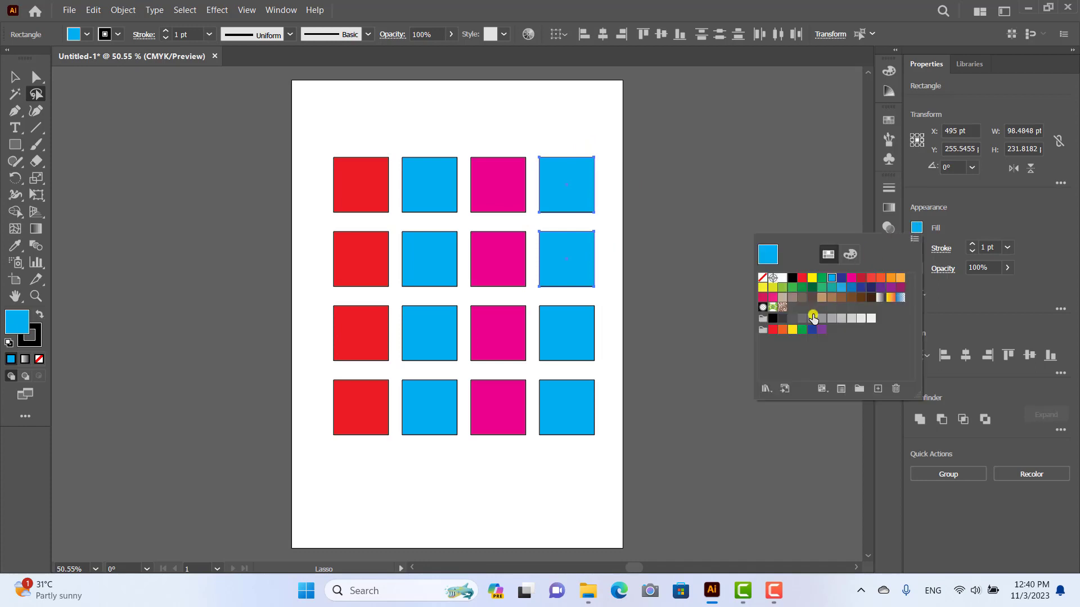
pyautogui.click(812, 278)
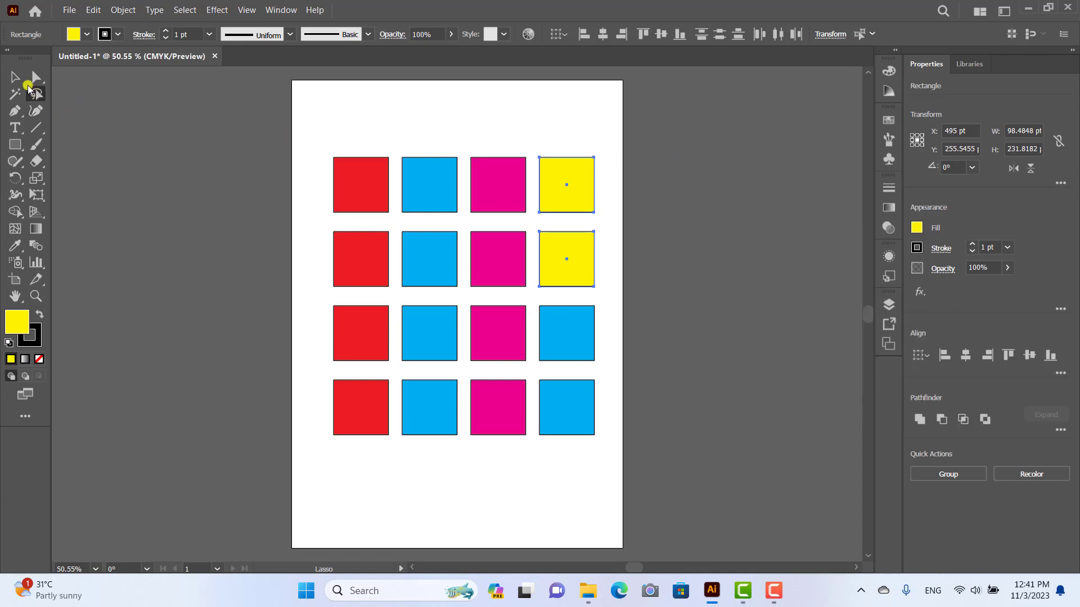
# Lasso-select the whole grid and delete all sixteen squares.
pyautogui.click(16, 77)
pyautogui.click(36, 94)
pyautogui.moveTo(354, 132)
pyautogui.mouseDown()
pyautogui.moveTo(323, 401)
pyautogui.moveTo(324, 133)
pyautogui.mouseUp()
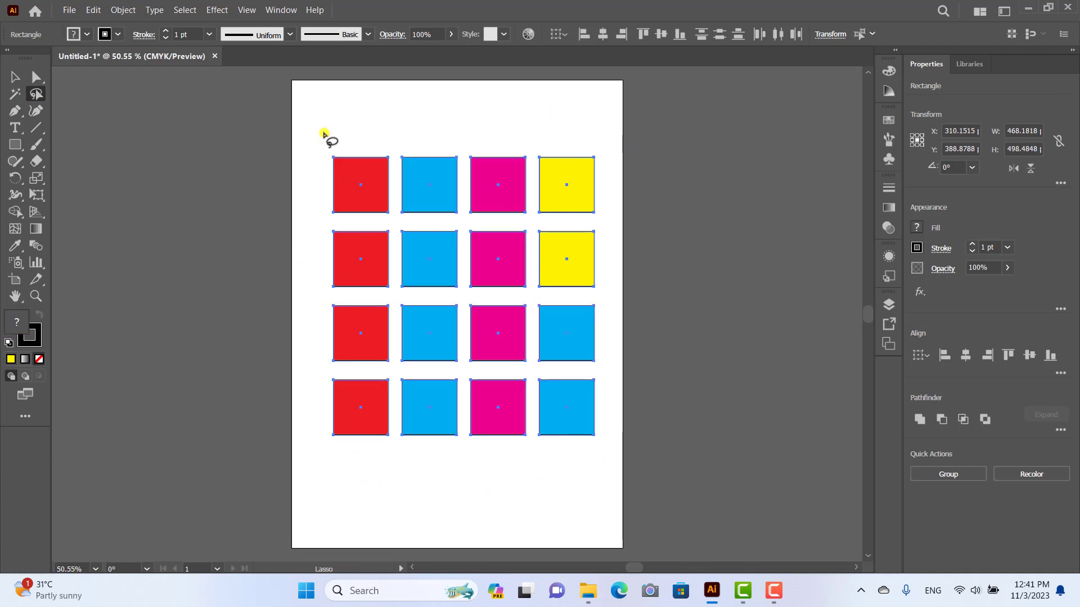
pyautogui.press('Delete')
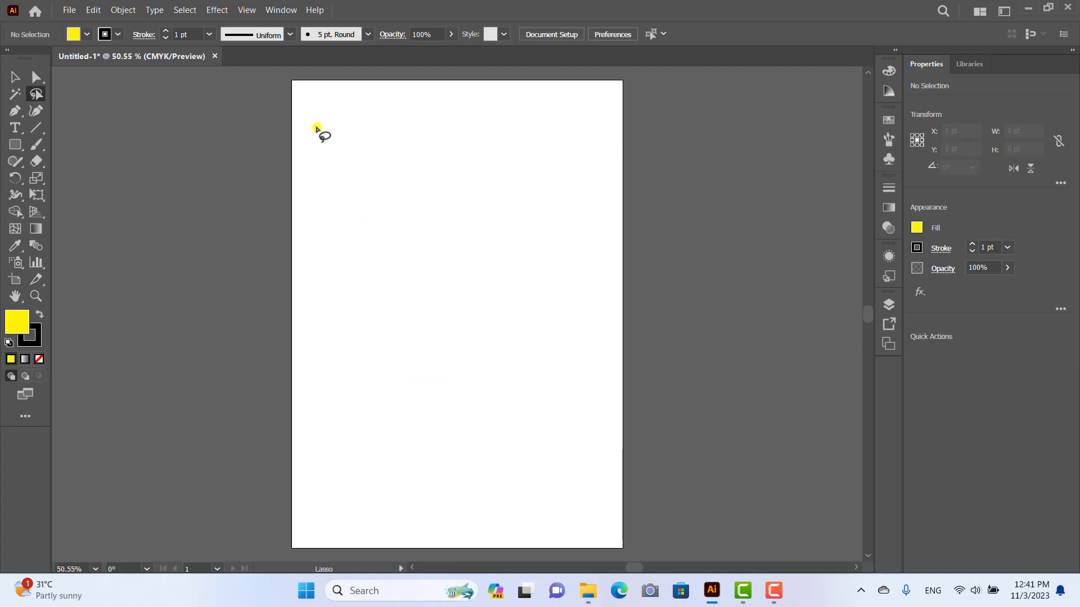
# Draw a yellow circle with the Ellipse tool and move it up and left.
pyautogui.click(14, 146)
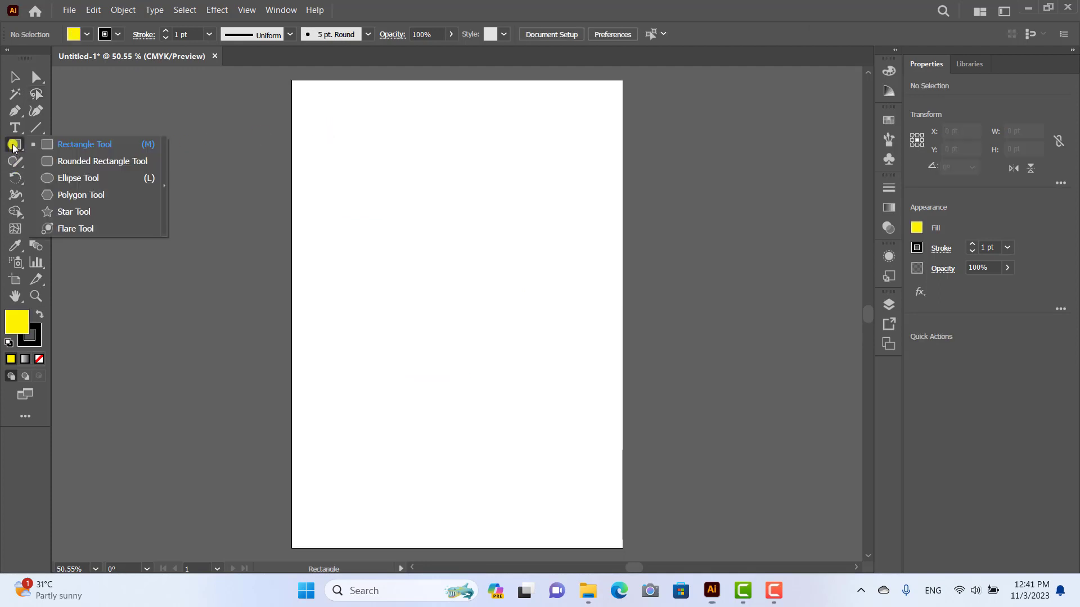
pyautogui.click(70, 178)
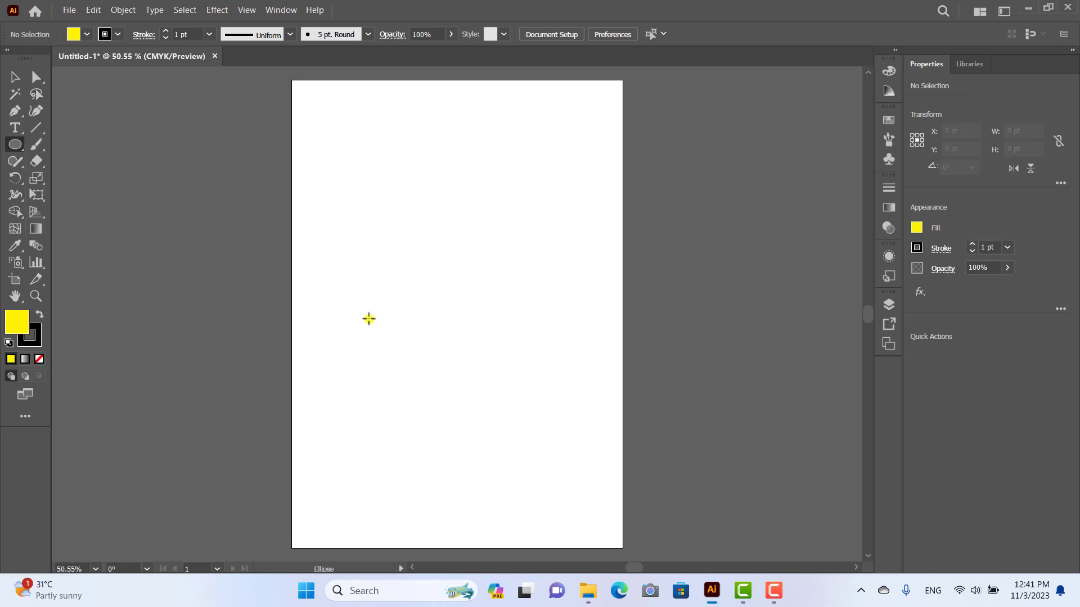
pyautogui.moveTo(411, 335)
pyautogui.mouseDown()
pyautogui.moveTo(485, 344)
pyautogui.moveTo(523, 416)
pyautogui.mouseUp()
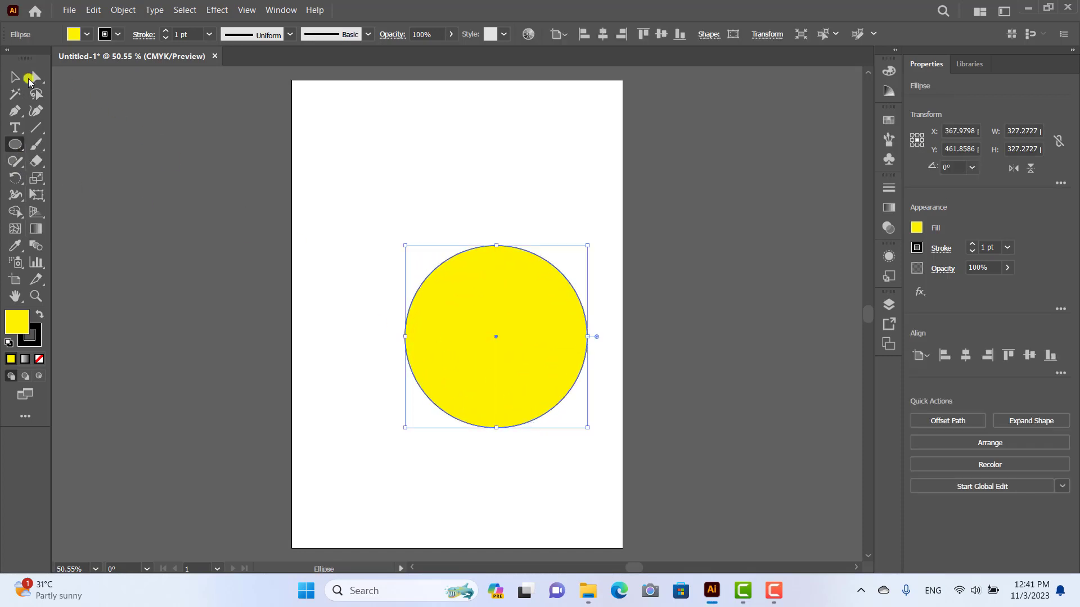
pyautogui.click(17, 77)
pyautogui.click(509, 194)
pyautogui.moveTo(484, 285); pyautogui.dragTo(452, 235)
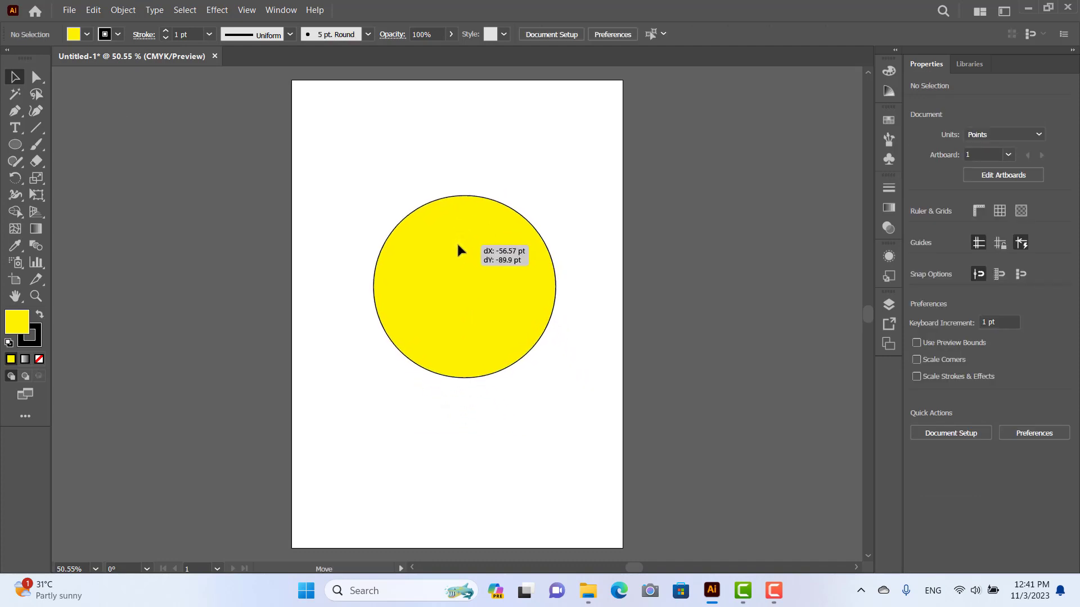
# Select the circle's top anchor point with Direct Selection.
pyautogui.click(37, 78)
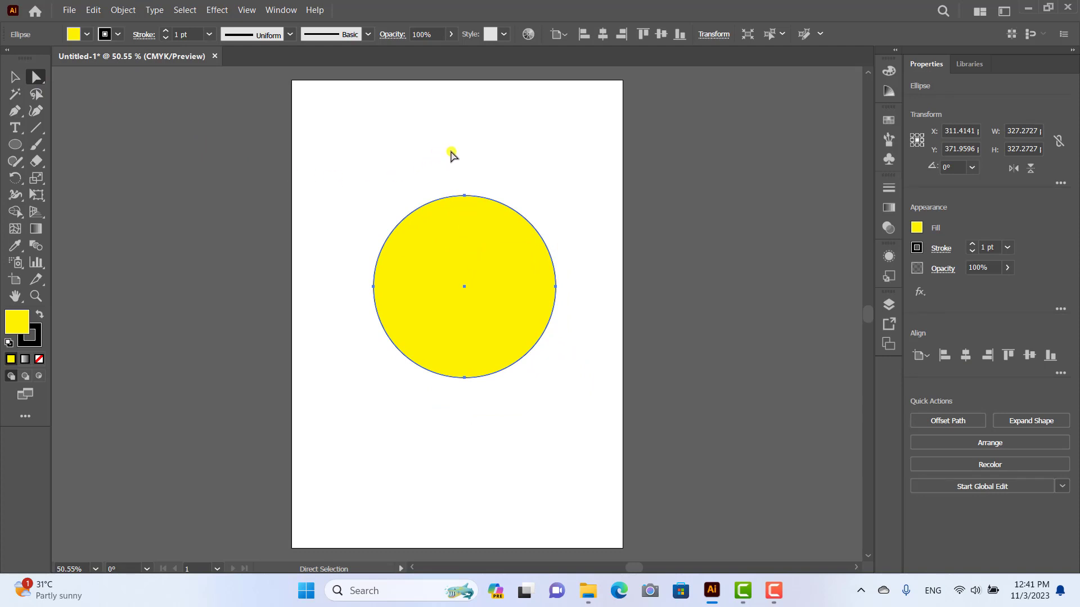
pyautogui.click(463, 192)
pyautogui.click(36, 94)
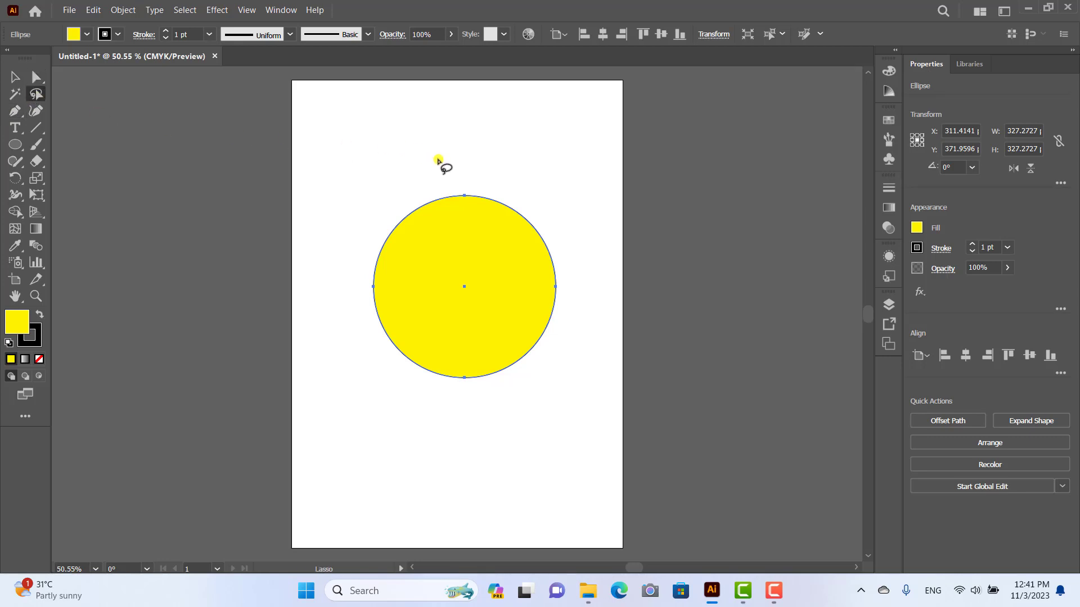
# Lasso the circle's top anchor and drag it upward into an egg shape.
pyautogui.moveTo(435, 160); pyautogui.dragTo(430, 179)
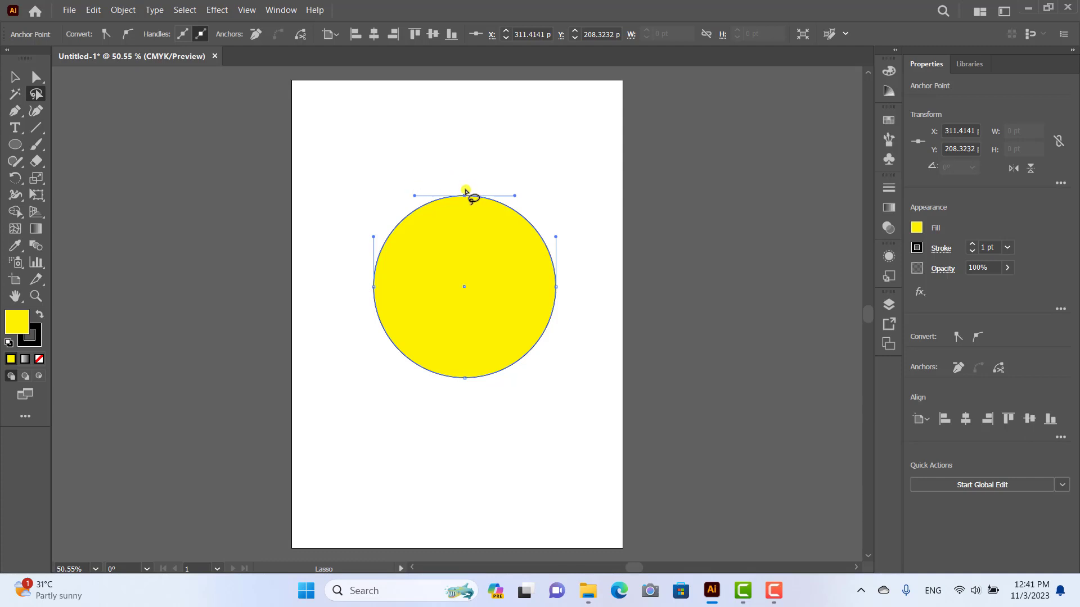
pyautogui.moveTo(464, 193)
pyautogui.mouseDown()
pyautogui.moveTo(431, 229)
pyautogui.moveTo(390, 190)
pyautogui.mouseUp()
pyautogui.moveTo(390, 190)
pyautogui.mouseDown()
pyautogui.moveTo(451, 158)
pyautogui.moveTo(395, 288)
pyautogui.mouseUp()
pyautogui.scroll(1, 586, 287)
pyautogui.scroll(-1, 586, 287)
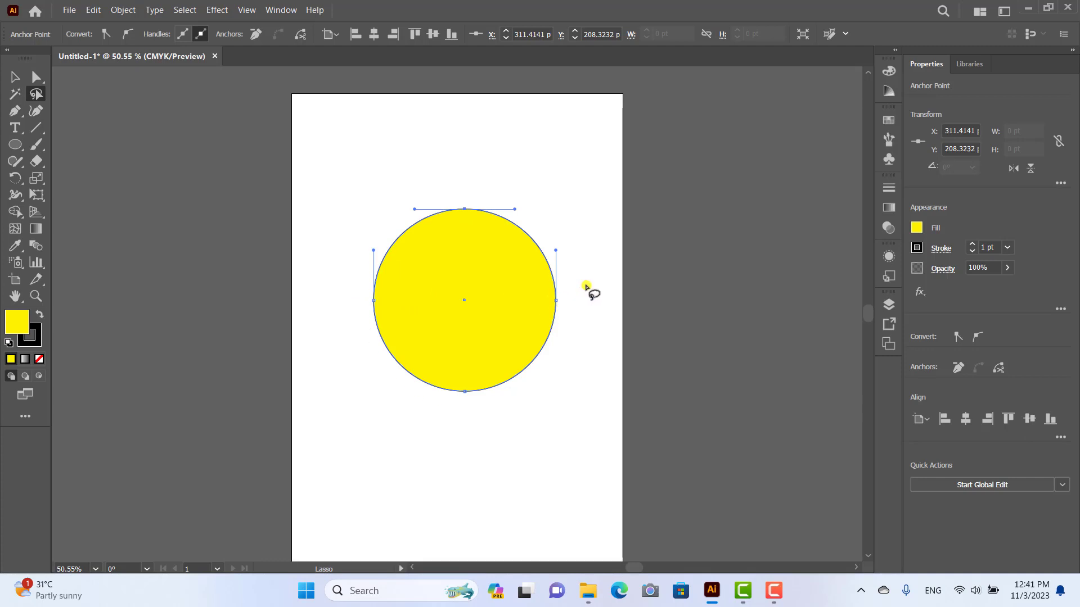
pyautogui.scroll(2, 586, 287)
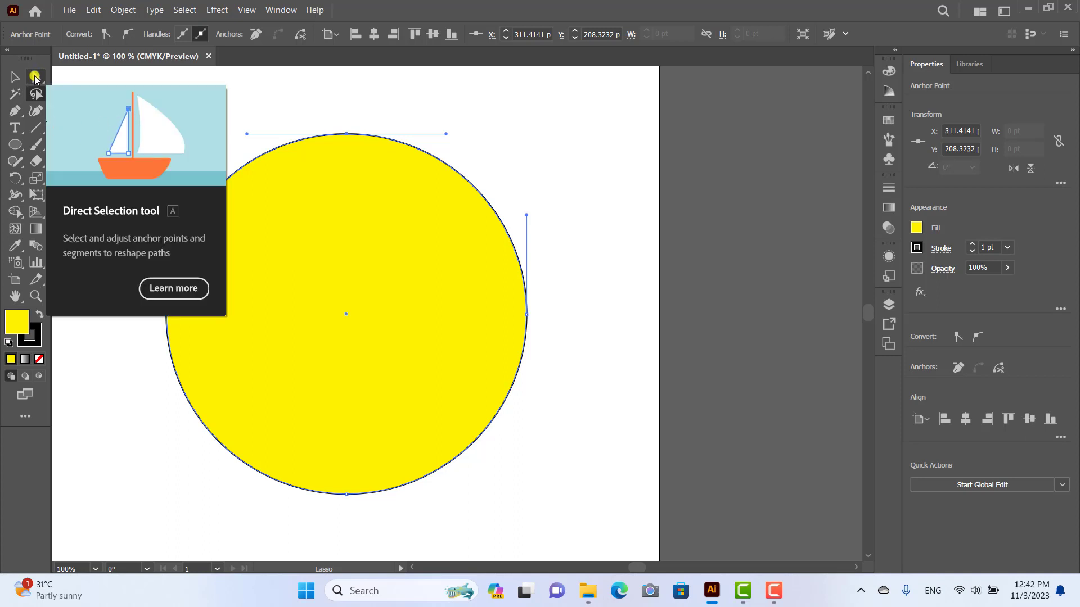
pyautogui.click(35, 78)
pyautogui.moveTo(346, 134)
pyautogui.mouseDown()
pyautogui.moveTo(393, 101)
pyautogui.moveTo(350, 92)
pyautogui.mouseUp()
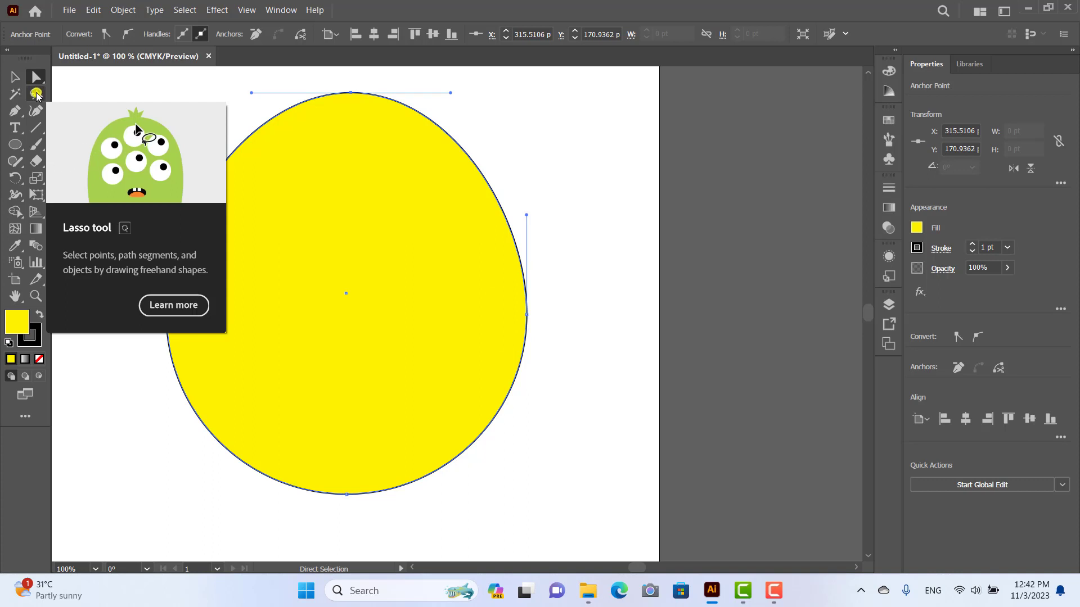
pyautogui.click(36, 94)
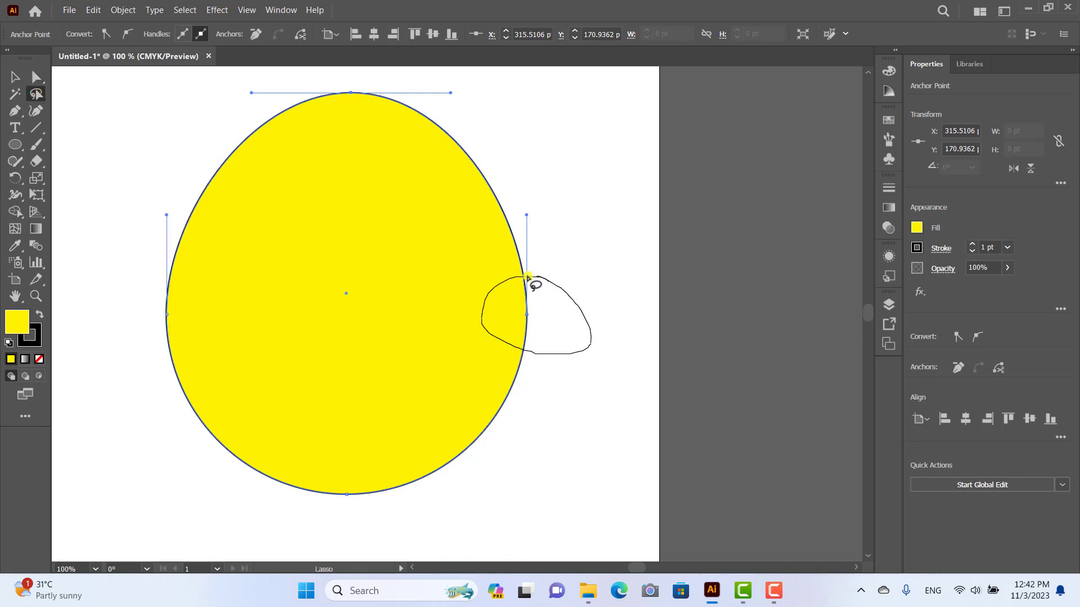
# Drag the egg's right anchor outward to the right, then lasso the left anchor.
pyautogui.moveTo(531, 353); pyautogui.dragTo(531, 285)
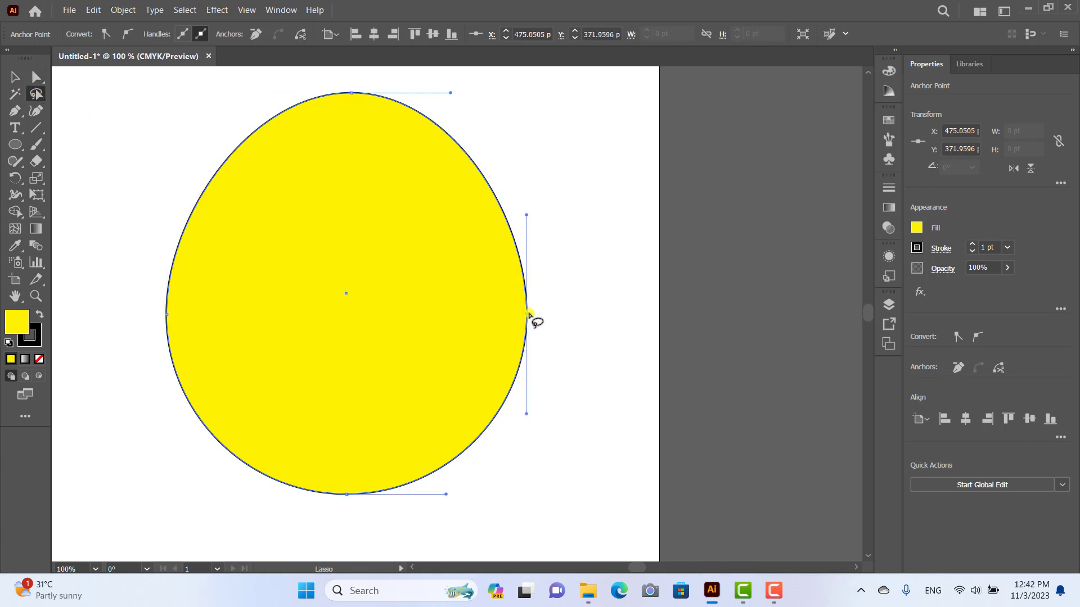
pyautogui.click(36, 77)
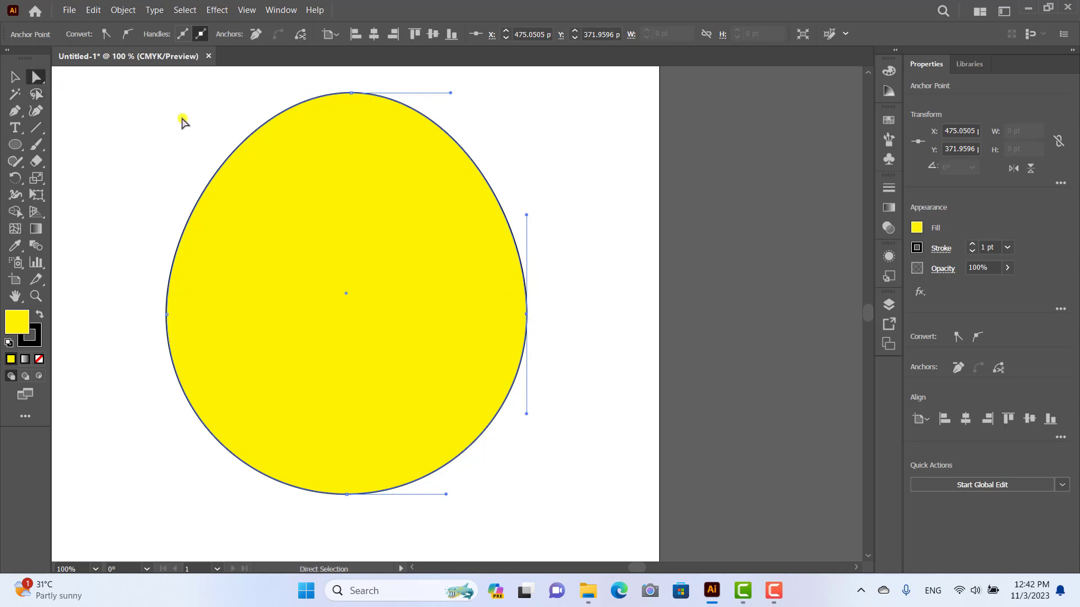
pyautogui.moveTo(527, 316); pyautogui.dragTo(601, 392)
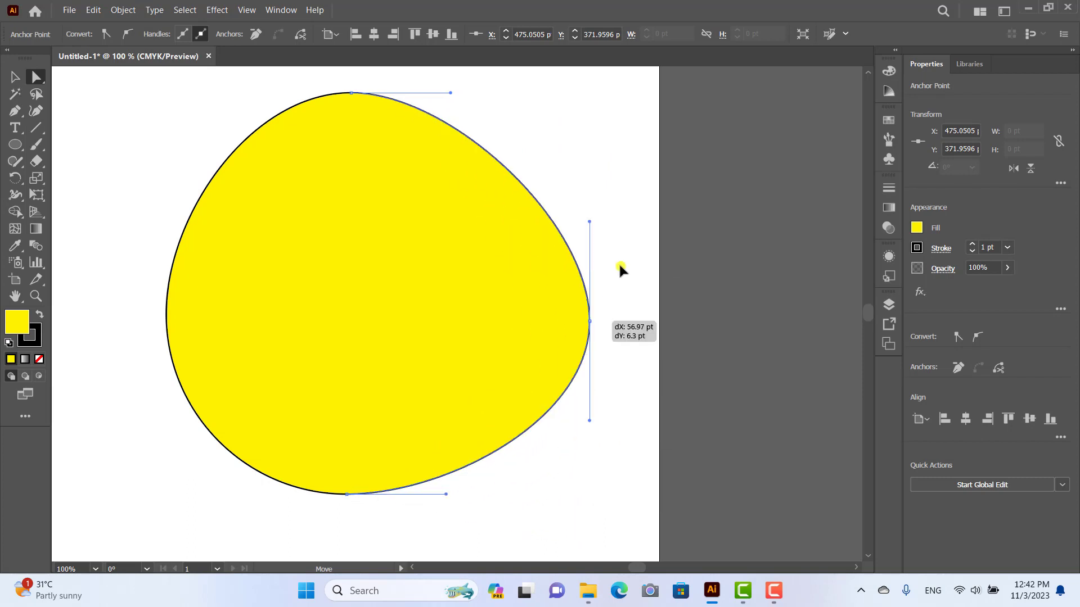
pyautogui.moveTo(601, 391); pyautogui.dragTo(606, 268)
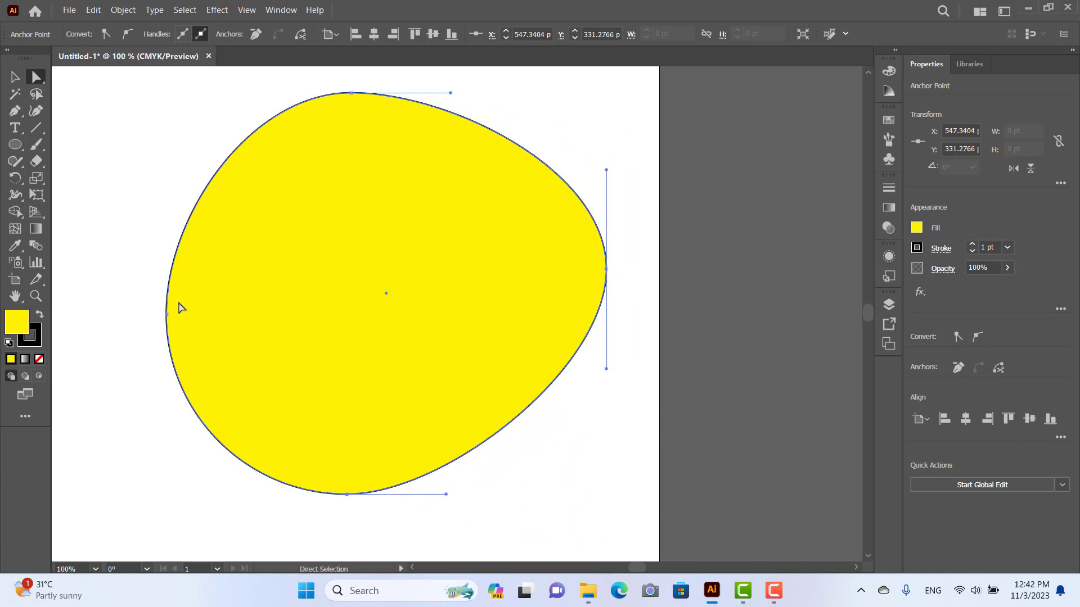
pyautogui.click(36, 94)
pyautogui.moveTo(136, 261)
pyautogui.mouseDown()
pyautogui.moveTo(247, 380)
pyautogui.moveTo(135, 266)
pyautogui.mouseUp()
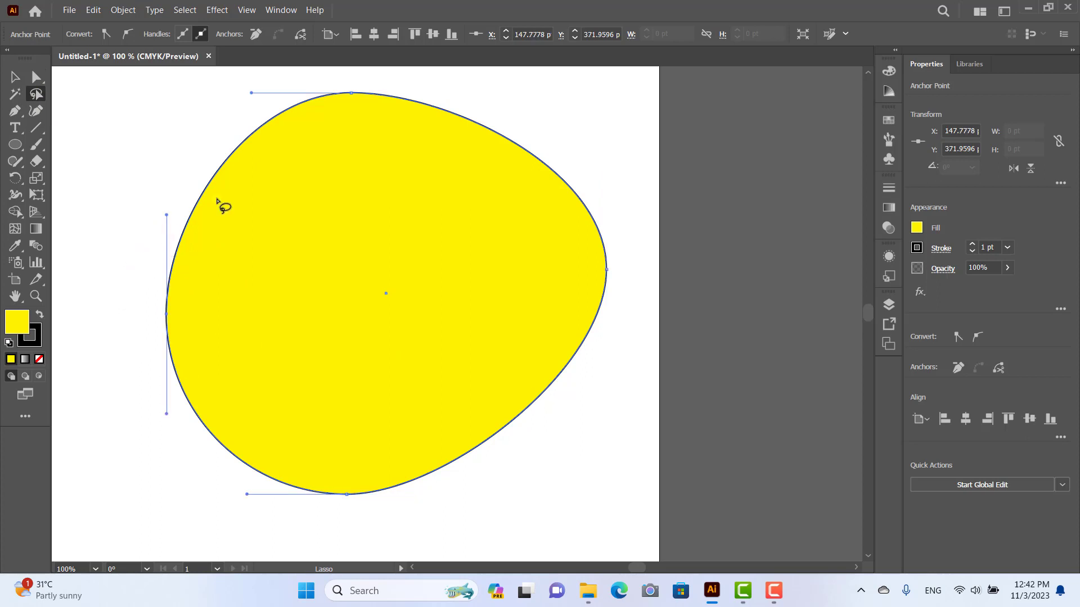
# Nudge the left anchor outward with arrow keys to about X 101.78 pt.
pyautogui.press('Left')
pyautogui.press('Left')
pyautogui.press('Left')
pyautogui.press('Left')
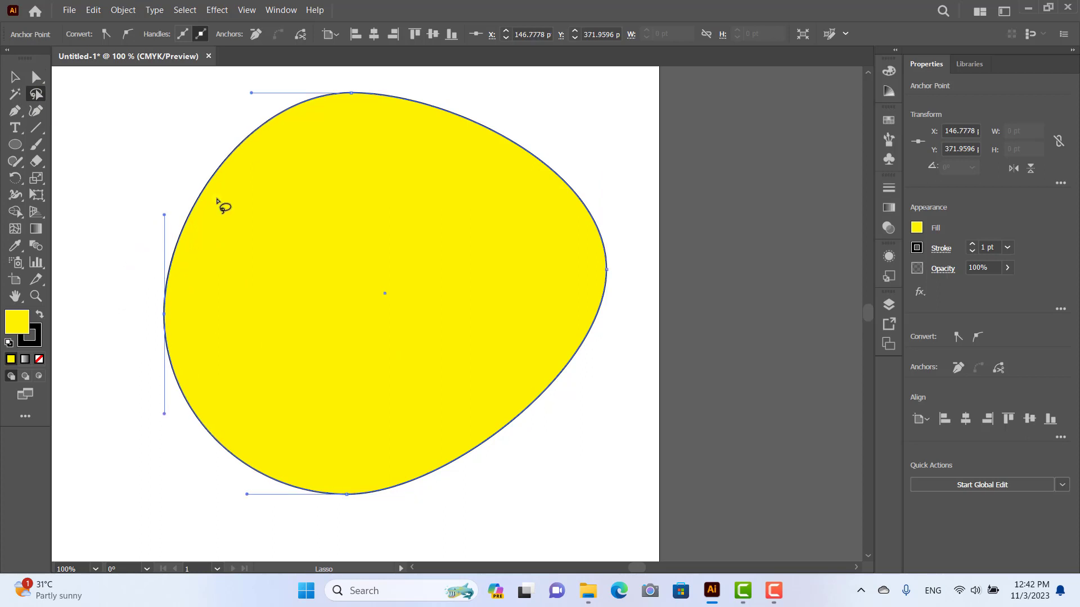
pyautogui.press('Left')
pyautogui.press('Left')
pyautogui.press('Left')
pyautogui.press('Left')
pyautogui.press('Left')
pyautogui.press('Left')
pyautogui.press('Left')
pyautogui.press('Left')
pyautogui.press('Left')
pyautogui.press('Down')
pyautogui.press('Down')
pyautogui.press('Down')
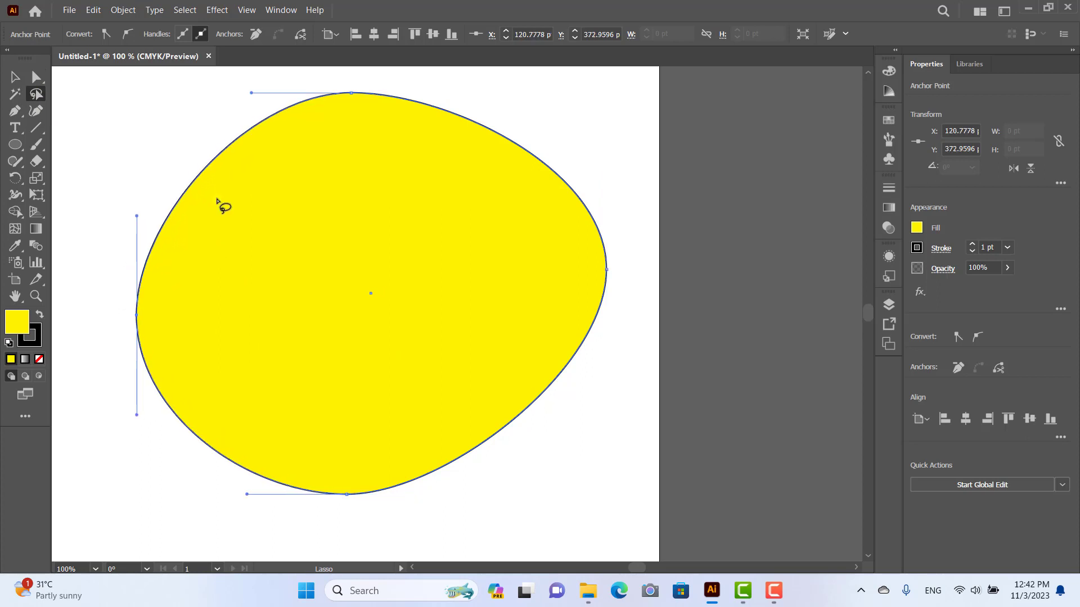
pyautogui.press('Down')
pyautogui.press('Down')
pyautogui.press('Down')
pyautogui.press('Down')
pyautogui.press('Down')
pyautogui.press('Down')
pyautogui.press('Down')
pyautogui.press('Down')
pyautogui.press('Down')
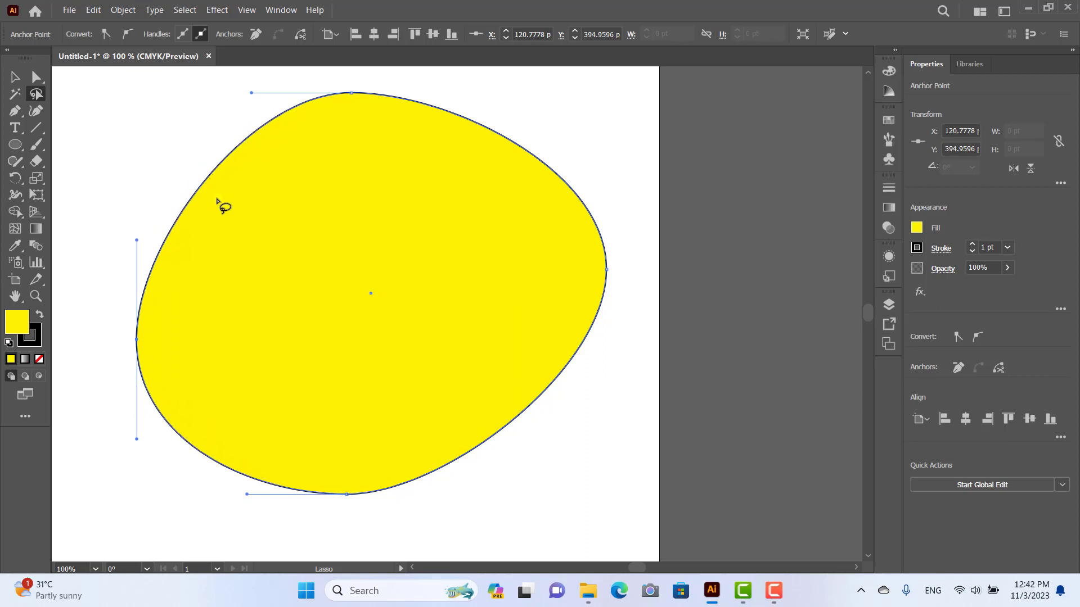
pyautogui.press('Up')
pyautogui.press('Up')
pyautogui.press('Up')
pyautogui.press('Up')
pyautogui.press('Up')
pyautogui.press('Up')
pyautogui.press('Up')
pyautogui.press('Up')
pyautogui.press('Up')
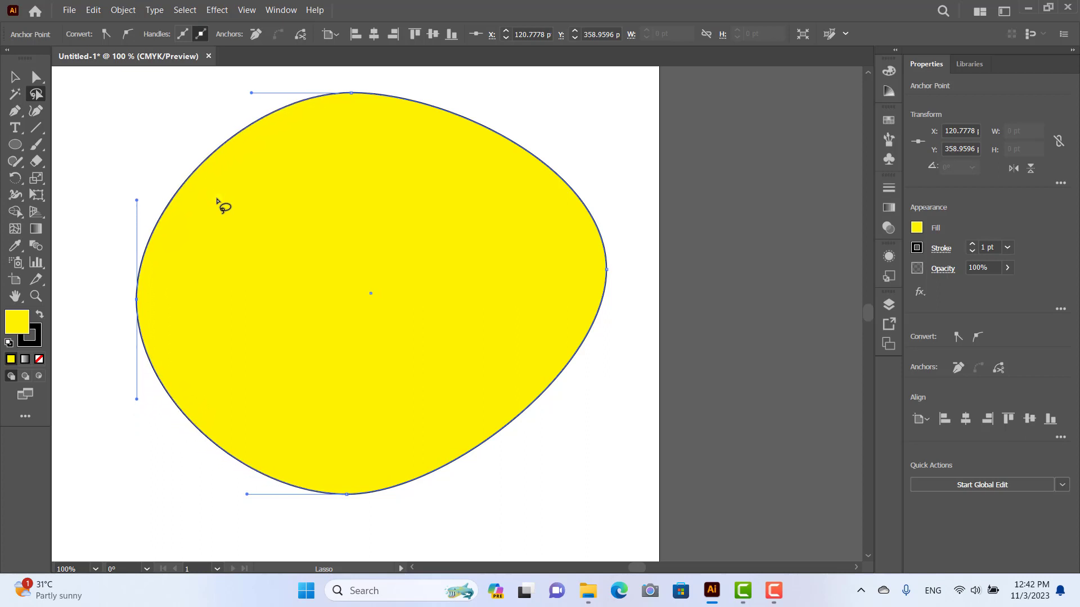
pyautogui.press('Down')
pyautogui.press('Down')
pyautogui.press('Down')
pyautogui.press('Down')
pyautogui.press('Down')
pyautogui.press('Down')
pyautogui.press('Down')
pyautogui.press('Down')
pyautogui.press('Down')
pyautogui.press('Down')
pyautogui.press('Down')
pyautogui.press('Down')
pyautogui.press('Left')
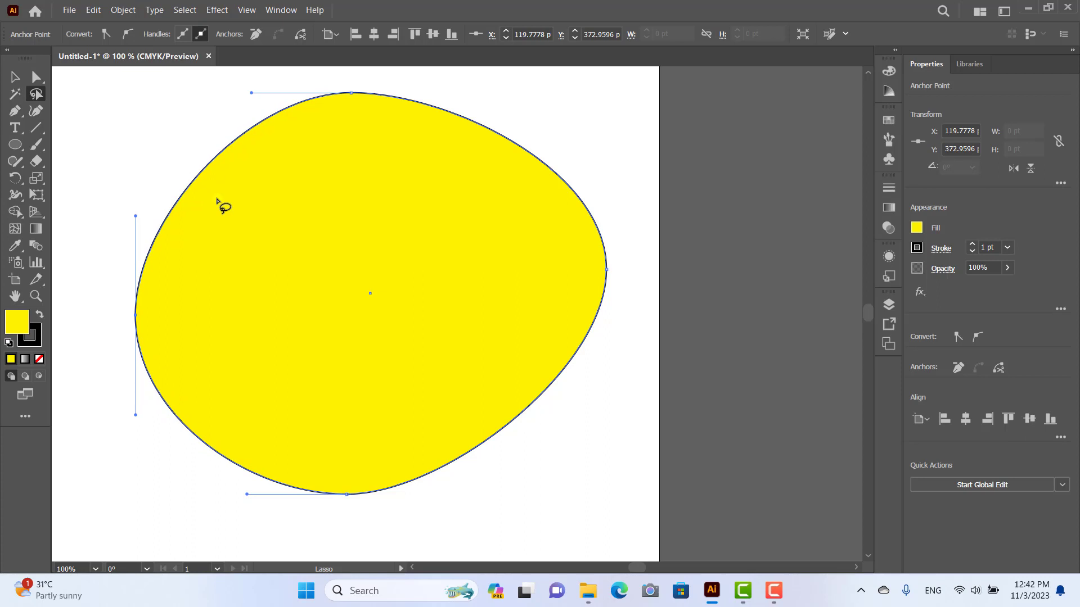
pyautogui.press('Left')
pyautogui.press('Left')
pyautogui.press('Left')
pyautogui.press('Left')
pyautogui.press('Left')
pyautogui.press('Left')
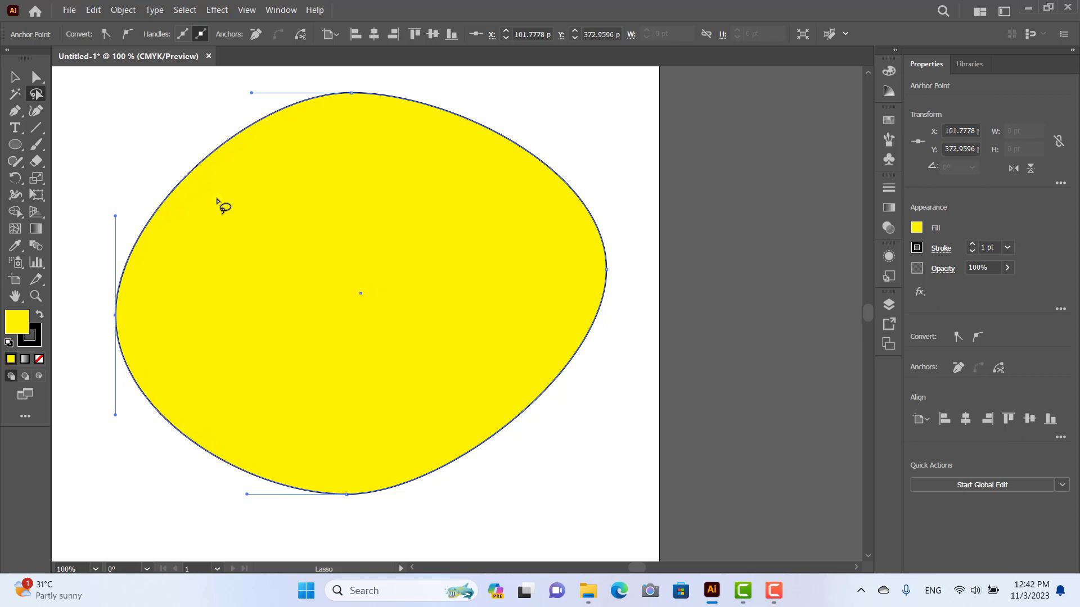